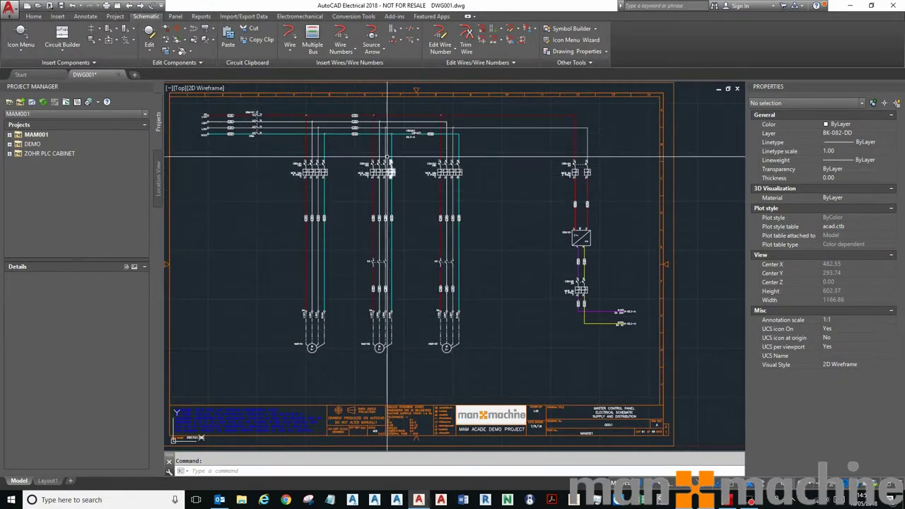
Step: Open the default schematic menu file x:\support\ge_menu.dat in the Icon Menu Wizard
{"action": "scroll", "coordinate": [386, 145], "scroll_direction": "up", "scroll_amount": 2}
{"action": "scroll", "coordinate": [386, 145], "scroll_direction": "down", "scroll_amount": 2}
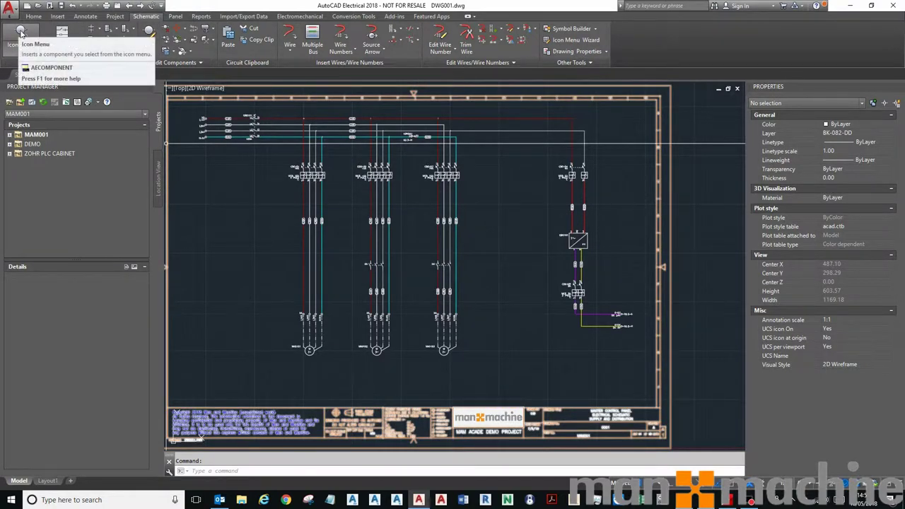
{"action": "left_click", "coordinate": [584, 41]}
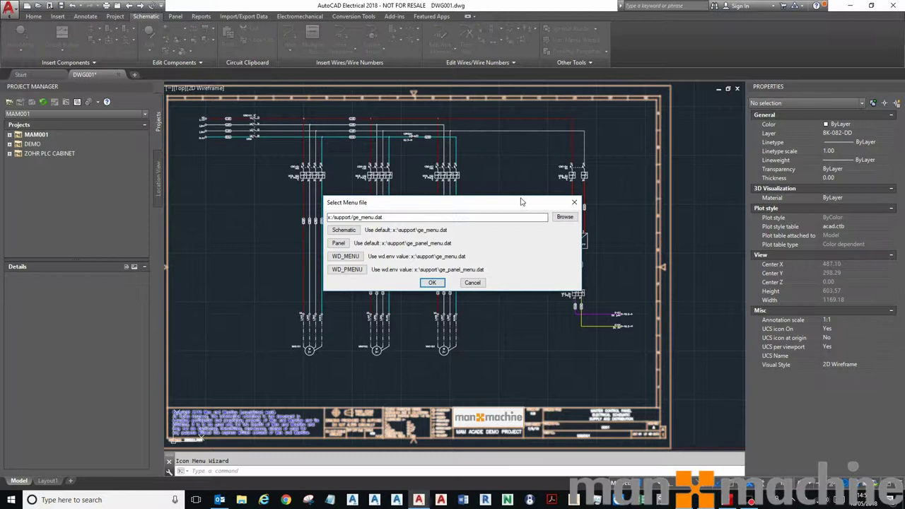
{"action": "left_click_drag", "start_coordinate": [522, 202], "coordinate": [506, 131]}
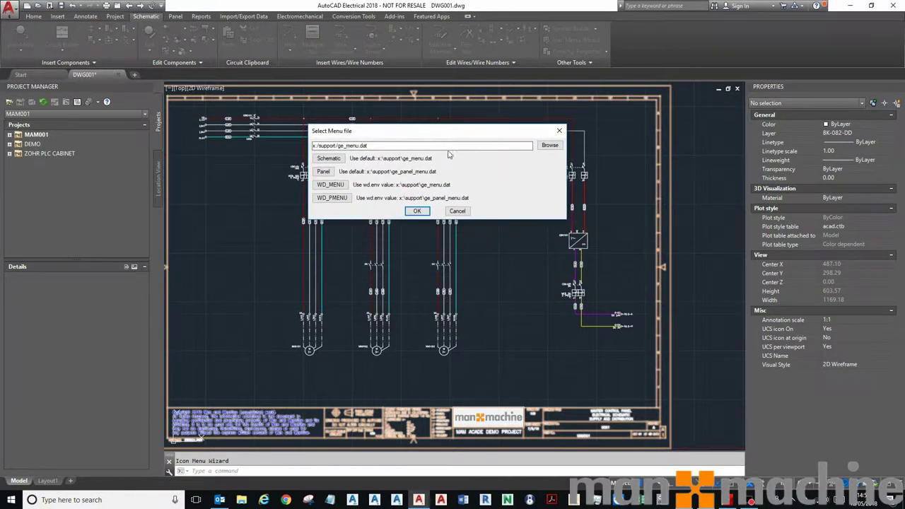
{"action": "left_click", "coordinate": [328, 158]}
{"action": "left_click", "coordinate": [417, 211]}
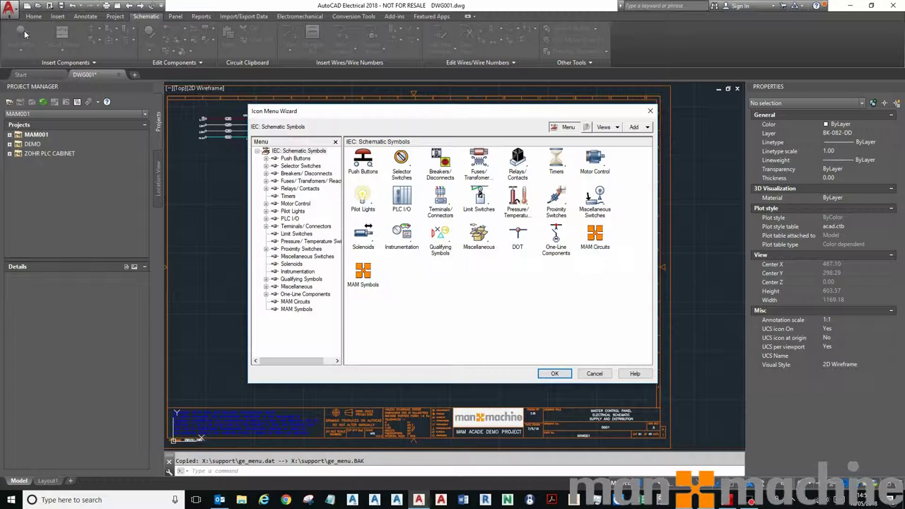
Step: Open the MAM Circuits submenu in the wizard and move the window clear of the drawing's upper part
{"action": "left_click", "coordinate": [641, 129]}
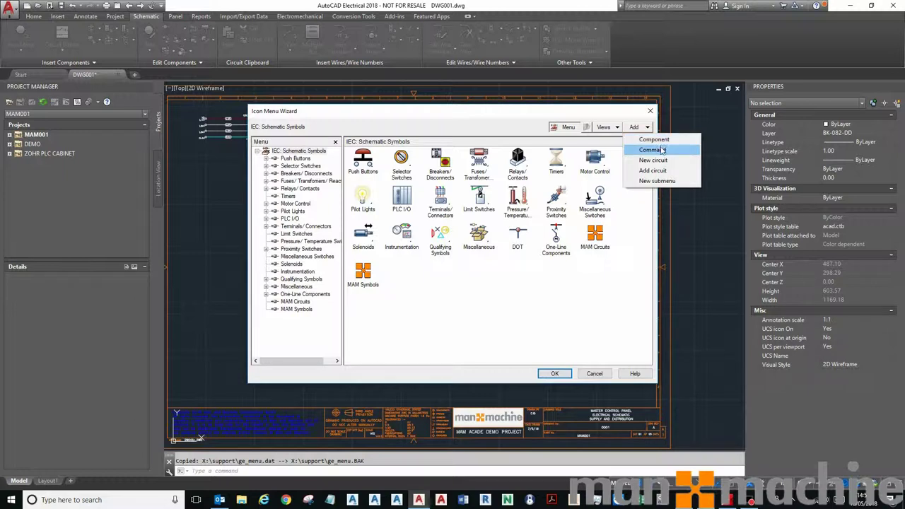
{"action": "left_click", "coordinate": [640, 235]}
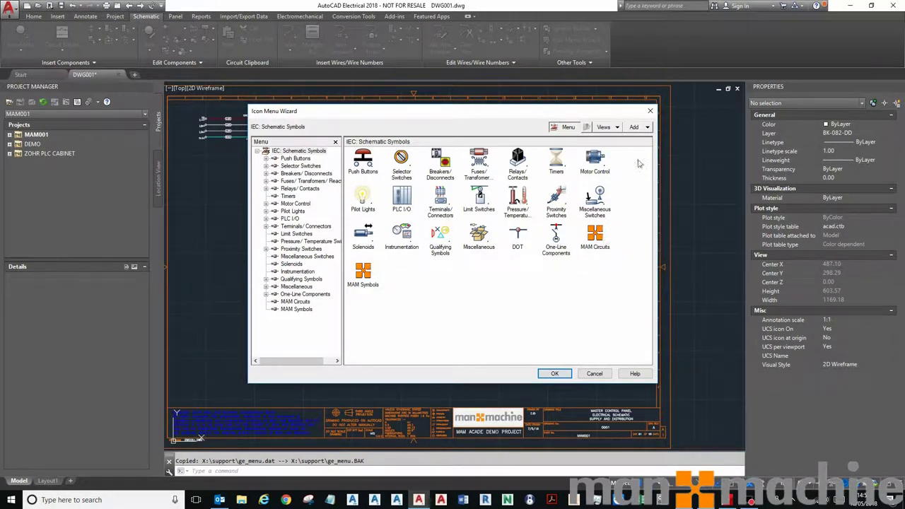
{"action": "double_click", "coordinate": [597, 236]}
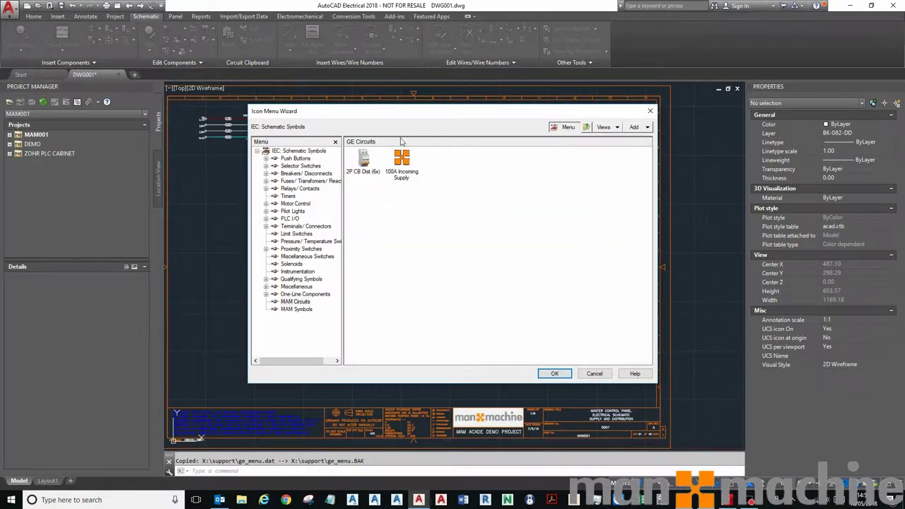
{"action": "left_click_drag", "start_coordinate": [418, 115], "coordinate": [392, 195]}
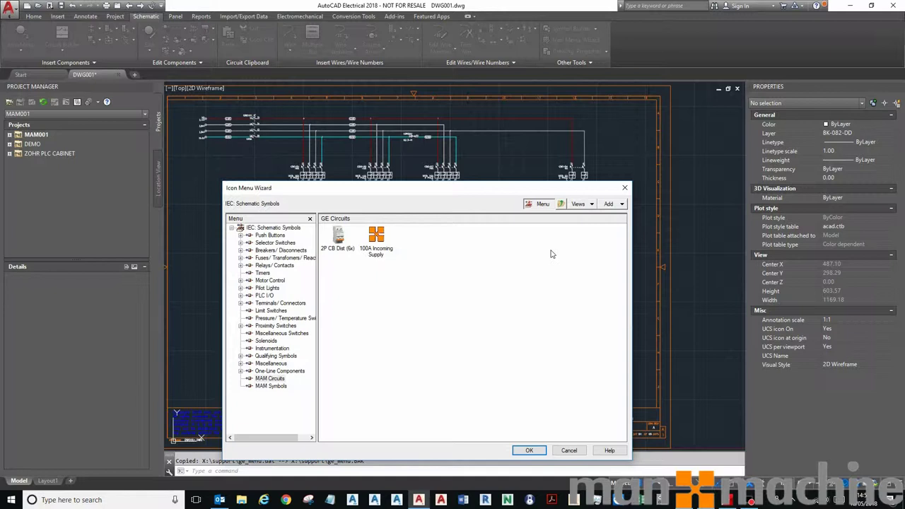
Step: Create a new circuit entry named "2x Motor Circuit" with M+M_logo_transparent square.PNG as its icon image
{"action": "left_click", "coordinate": [622, 204]}
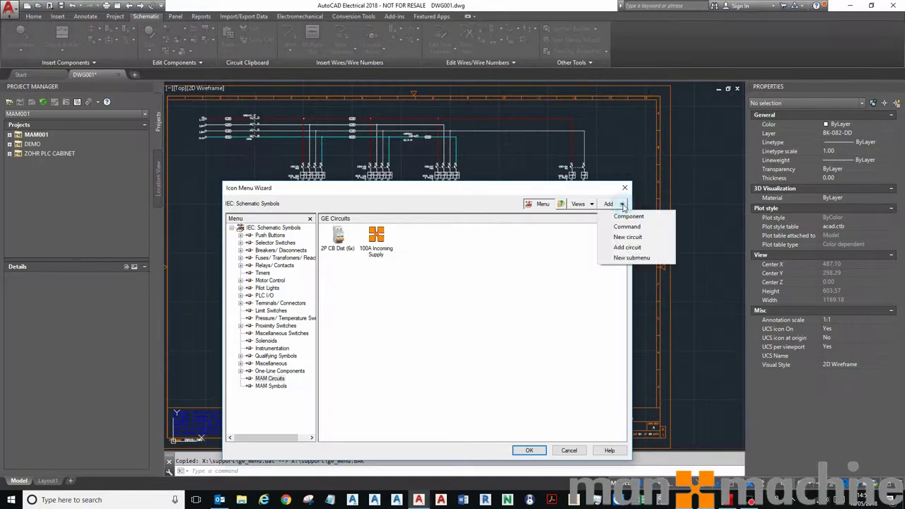
{"action": "left_click", "coordinate": [638, 239]}
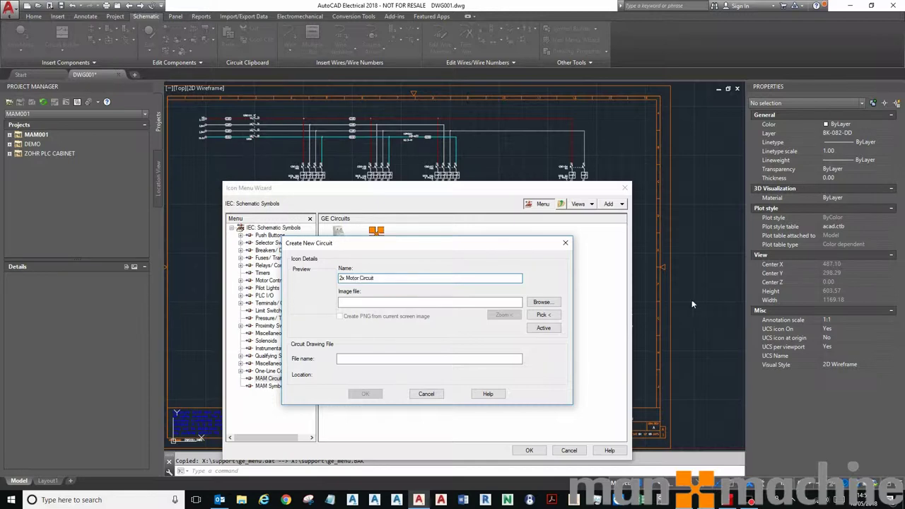
{"action": "left_click", "coordinate": [553, 302]}
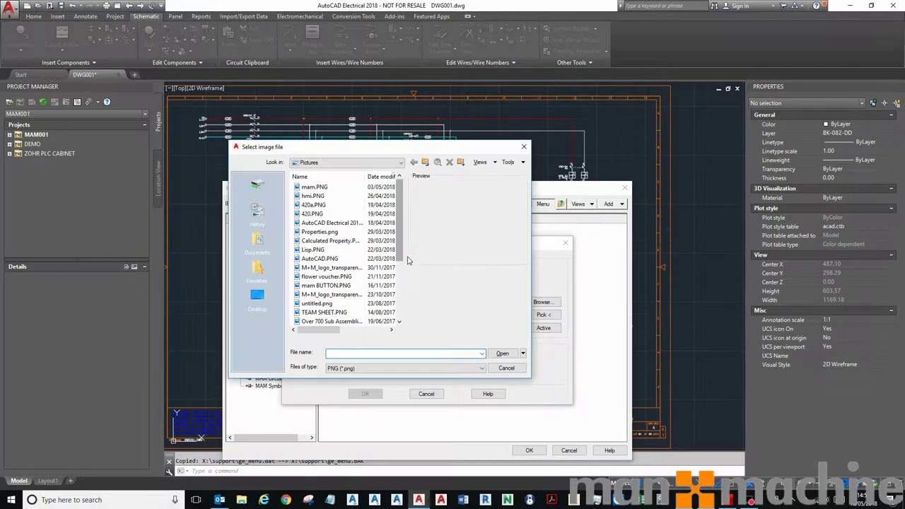
{"action": "left_click_drag", "start_coordinate": [404, 249], "coordinate": [407, 297]}
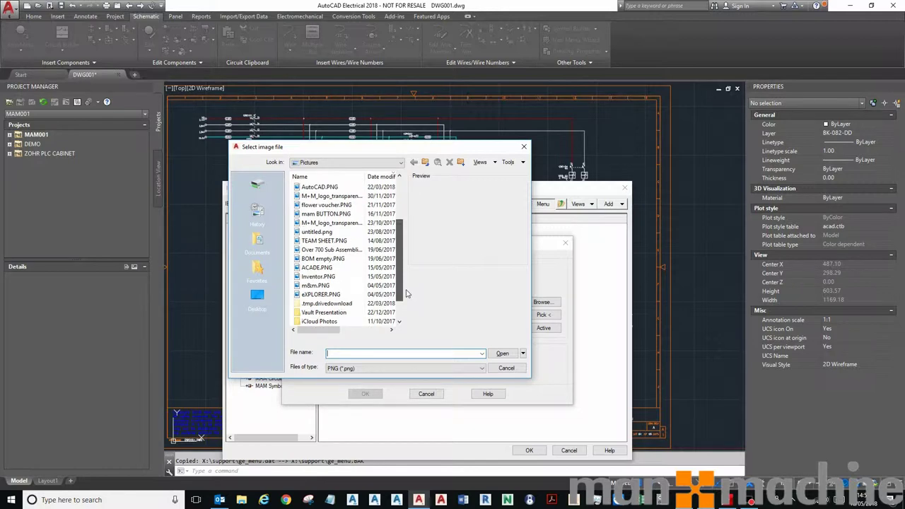
{"action": "left_click", "coordinate": [338, 259]}
{"action": "key", "text": "Up"}
{"action": "key", "text": "Up"}
{"action": "key", "text": "Up"}
{"action": "key", "text": "Up"}
{"action": "key", "text": "Up"}
{"action": "key", "text": "Up"}
{"action": "key", "text": "Up"}
{"action": "key", "text": "Up"}
{"action": "key", "text": "Up"}
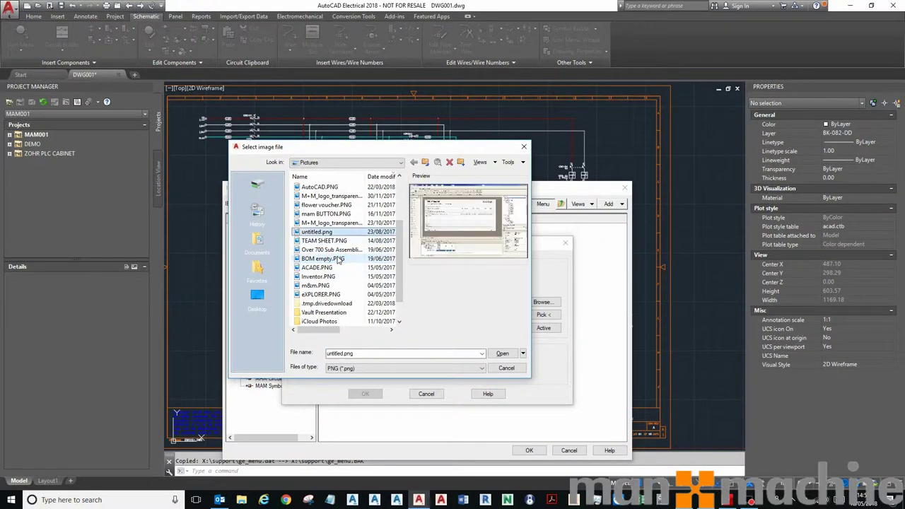
{"action": "key", "text": "Up"}
{"action": "key", "text": "Up"}
{"action": "key", "text": "Up"}
{"action": "key", "text": "Up"}
{"action": "key", "text": "Up"}
{"action": "key", "text": "Up"}
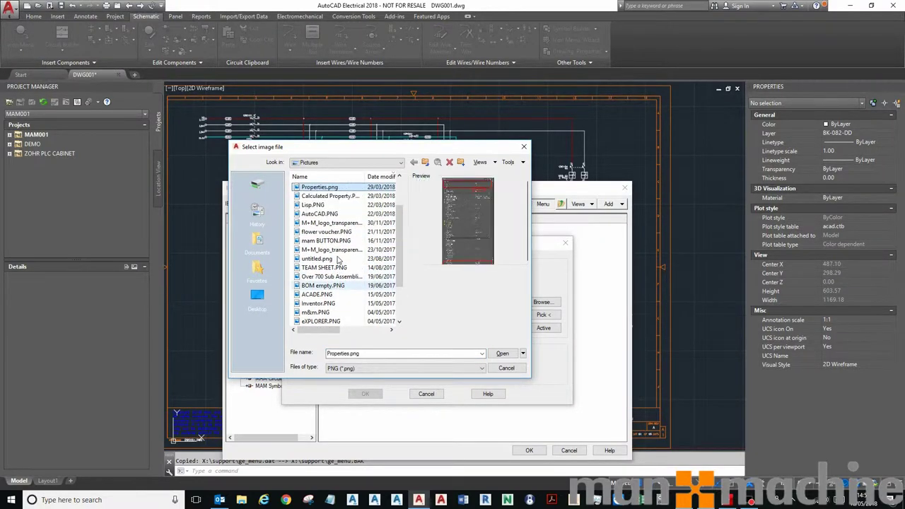
{"action": "key", "text": "Down"}
{"action": "key", "text": "Down"}
{"action": "key", "text": "Down"}
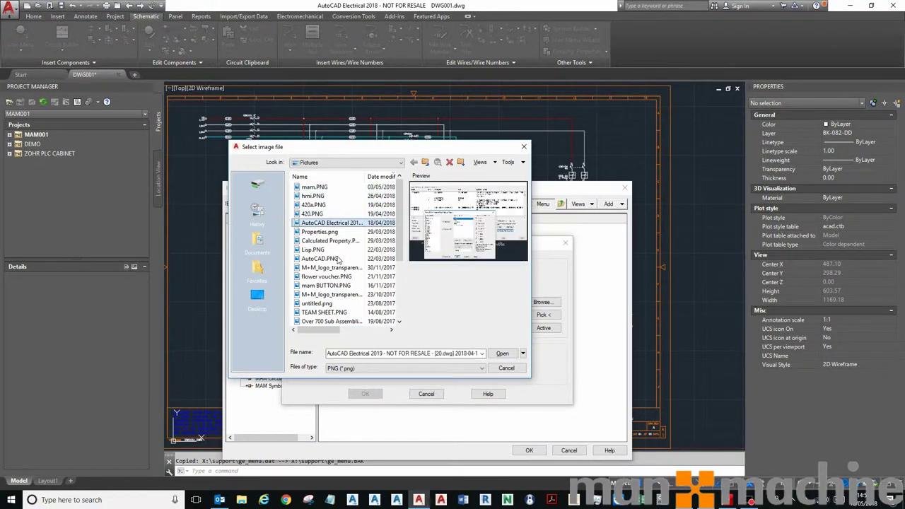
{"action": "key", "text": "Up"}
{"action": "key", "text": "Down"}
{"action": "key", "text": "Down"}
{"action": "key", "text": "Down"}
{"action": "key", "text": "Down"}
{"action": "key", "text": "Down"}
{"action": "key", "text": "Down"}
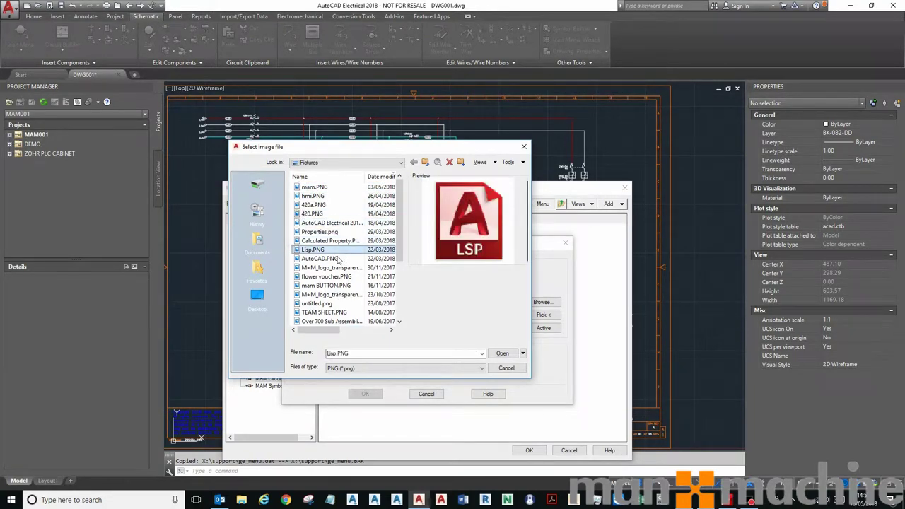
{"action": "key", "text": "Return"}
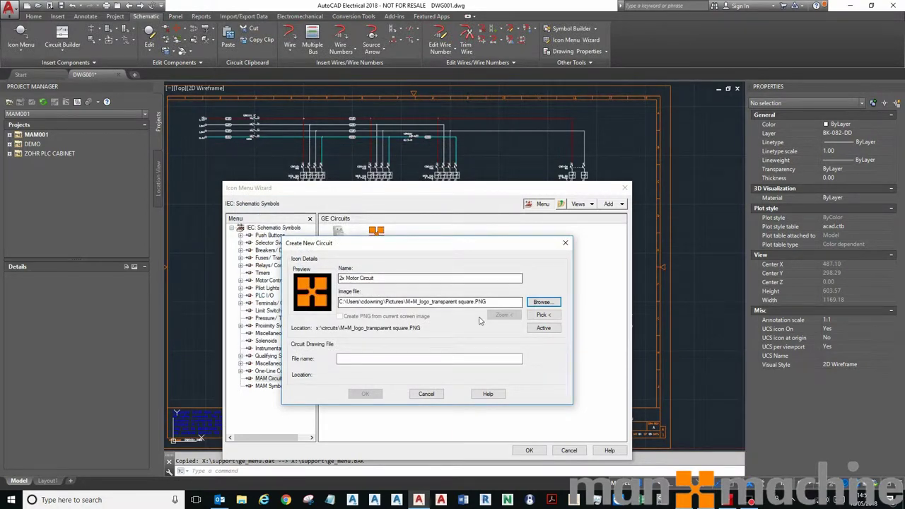
Step: Reuse the icon name "2x Motor Circuit" as the circuit drawing's file name and accept replacing the duplicate image file
{"action": "left_click_drag", "start_coordinate": [424, 278], "coordinate": [304, 263]}
{"action": "key", "text": "ctrl+c"}
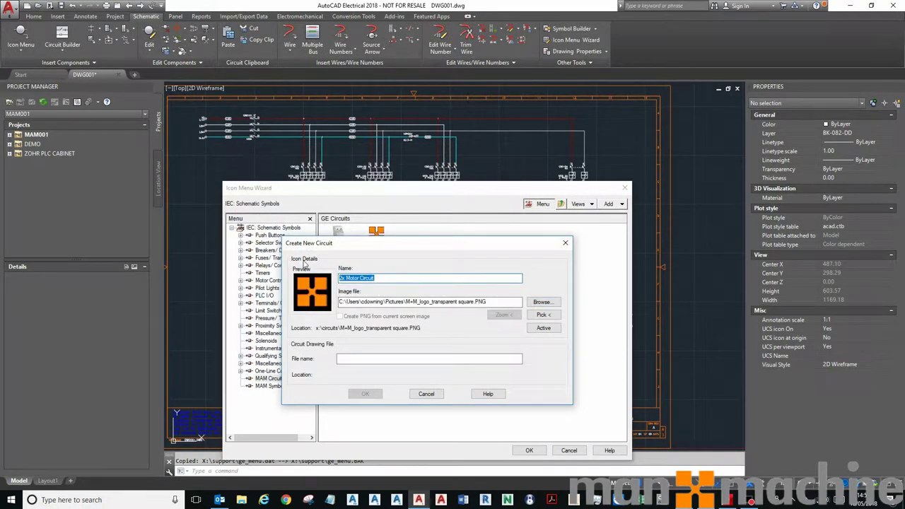
{"action": "left_click", "coordinate": [379, 359]}
{"action": "key", "text": "ctrl+v"}
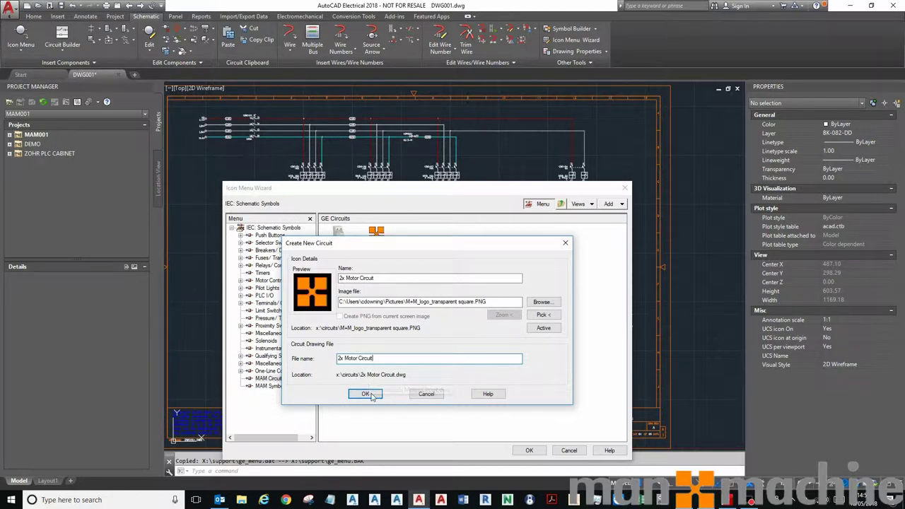
{"action": "left_click", "coordinate": [365, 394]}
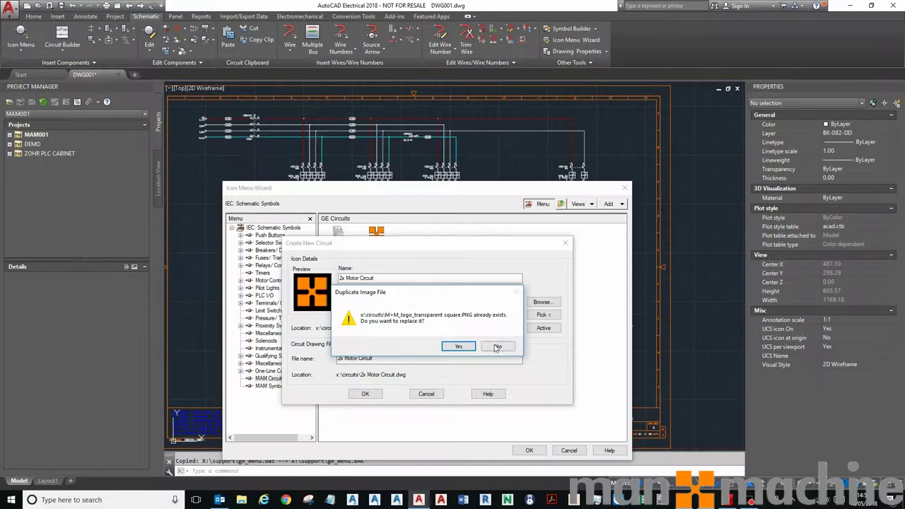
{"action": "left_click", "coordinate": [447, 343]}
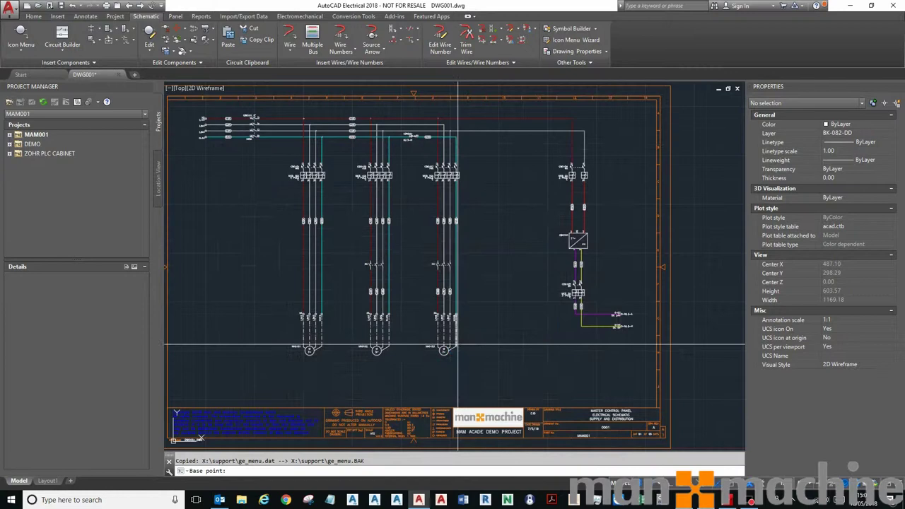
Step: Set the base point where the second motor circuit meets the uppermost supply wire, and window-select the second and third motor circuits
{"action": "scroll", "coordinate": [378, 92], "scroll_direction": "up", "scroll_amount": 4}
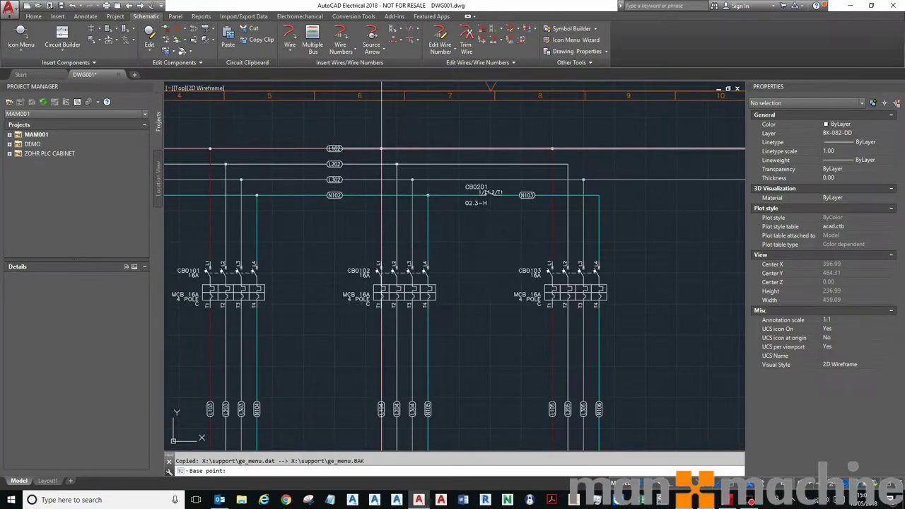
{"action": "left_click", "coordinate": [382, 148]}
{"action": "scroll", "coordinate": [371, 146], "scroll_direction": "down", "scroll_amount": 4}
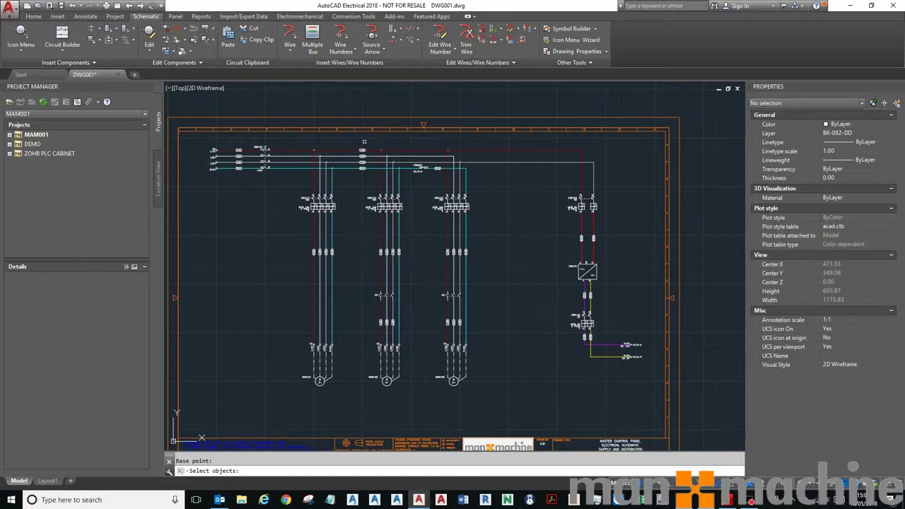
{"action": "left_click", "coordinate": [364, 141]}
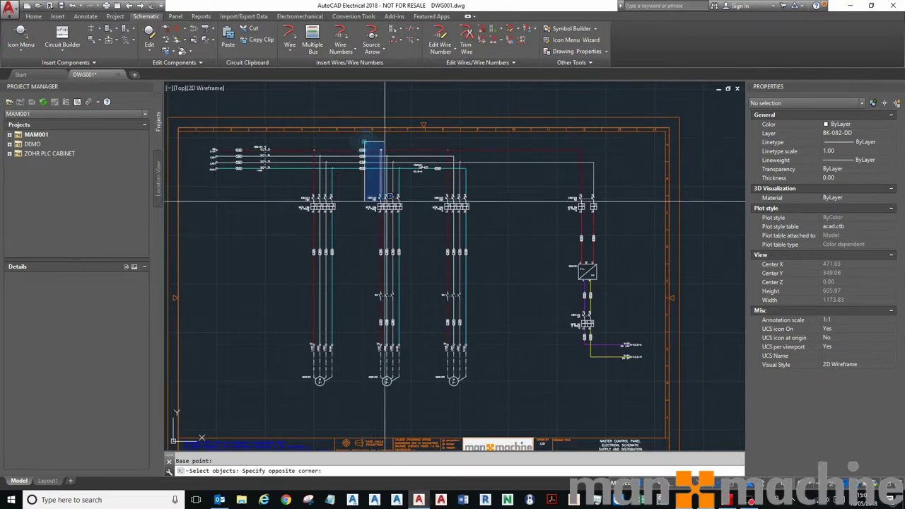
{"action": "left_click", "coordinate": [473, 398]}
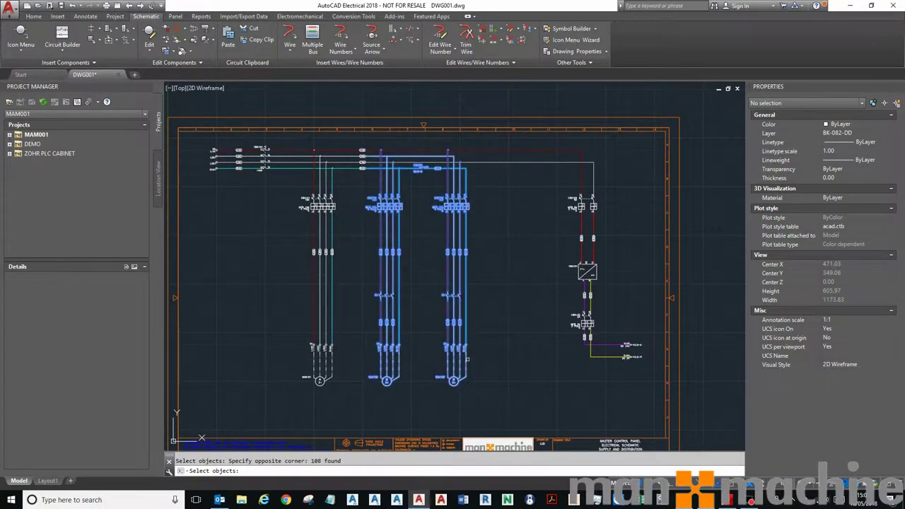
Step: Remove the horizontal connecting wires, contact CB0201 and wire number N103 between the two motor circuits from the selection
{"action": "scroll", "coordinate": [428, 149], "scroll_direction": "up", "scroll_amount": 5}
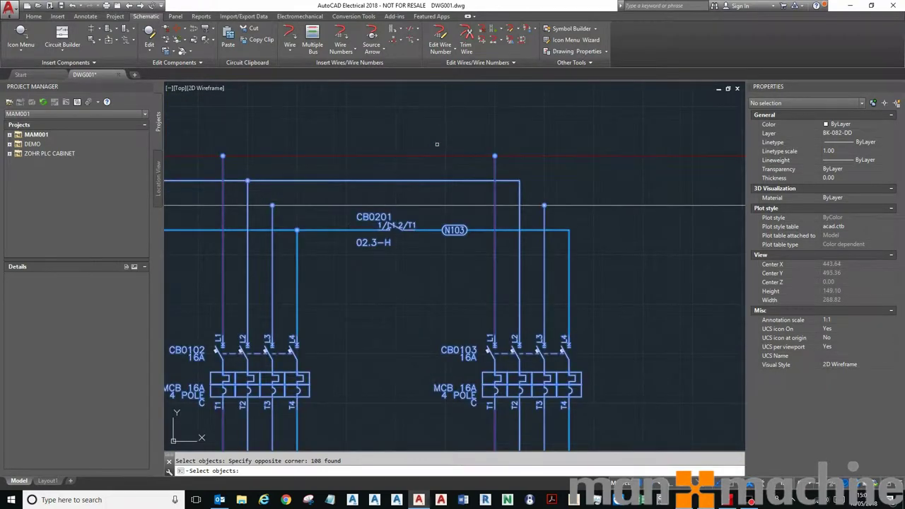
{"action": "left_click", "coordinate": [439, 146], "text": "shift"}
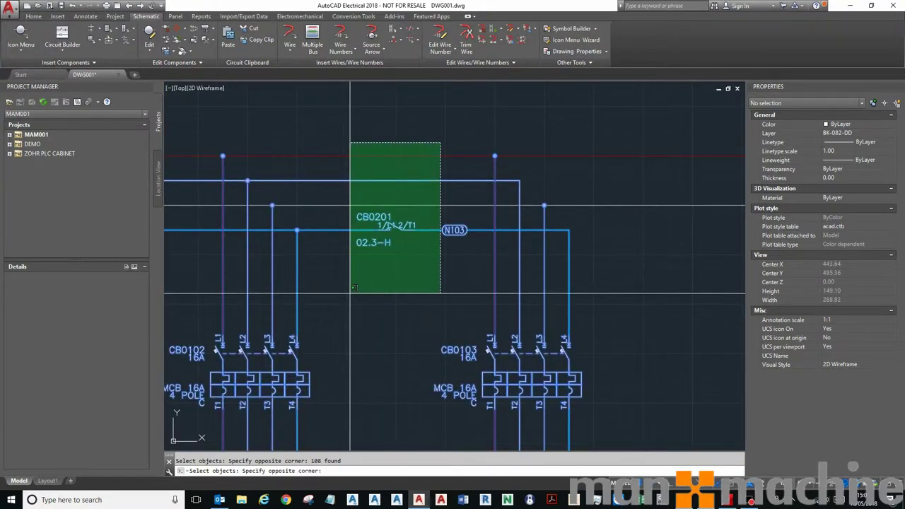
{"action": "left_click", "coordinate": [350, 252], "text": "shift"}
{"action": "left_click", "coordinate": [473, 111], "text": "shift"}
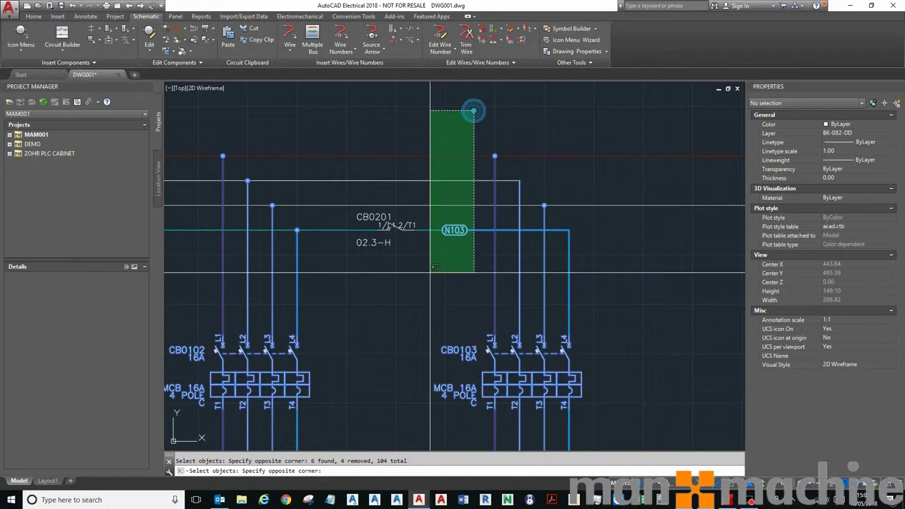
{"action": "left_click", "coordinate": [427, 275], "text": "shift"}
{"action": "scroll", "coordinate": [427, 273], "scroll_direction": "down", "scroll_amount": 4}
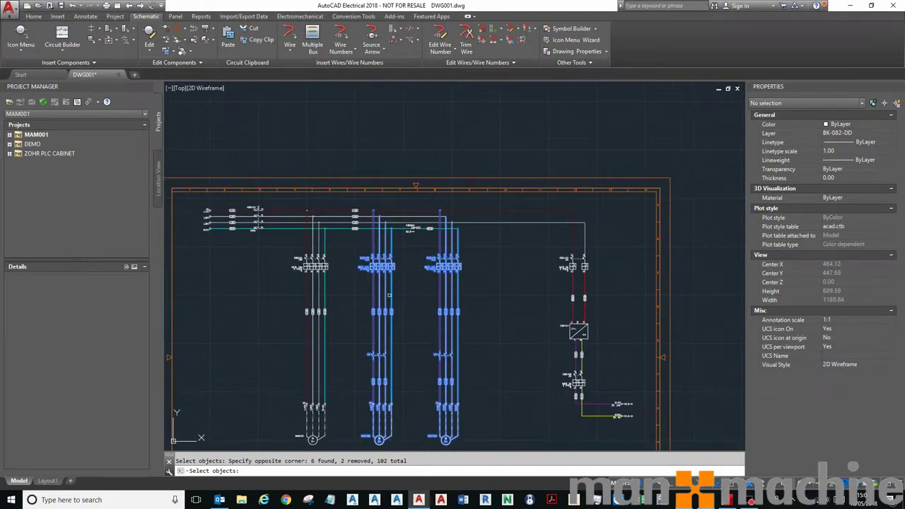
Step: Finish the object selection for the 2x Motor Circuit and save the updated icon menu
{"action": "scroll", "coordinate": [389, 295], "scroll_direction": "down", "scroll_amount": 2}
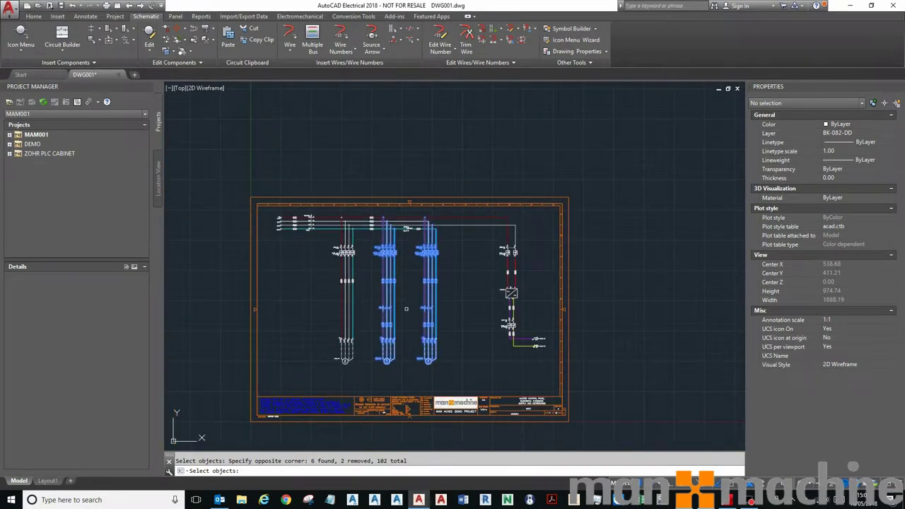
{"action": "scroll", "coordinate": [409, 309], "scroll_direction": "up", "scroll_amount": 1}
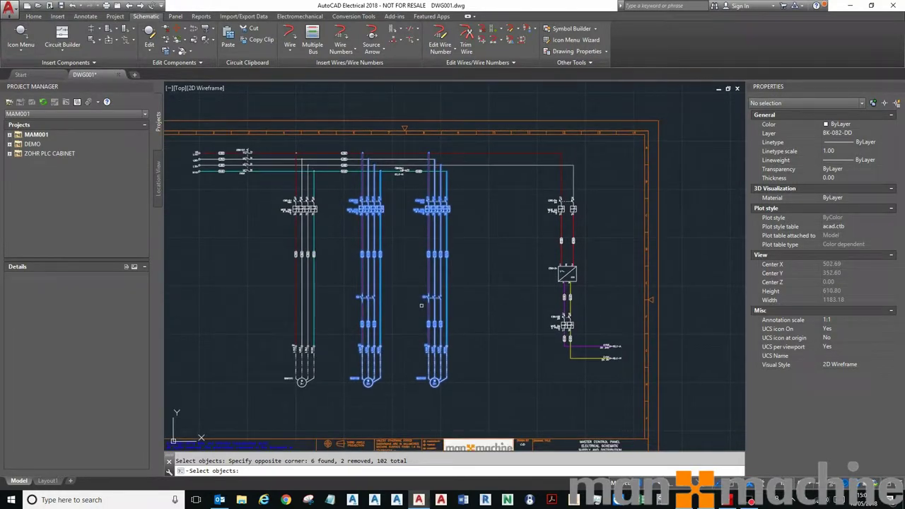
{"action": "key", "text": "Return"}
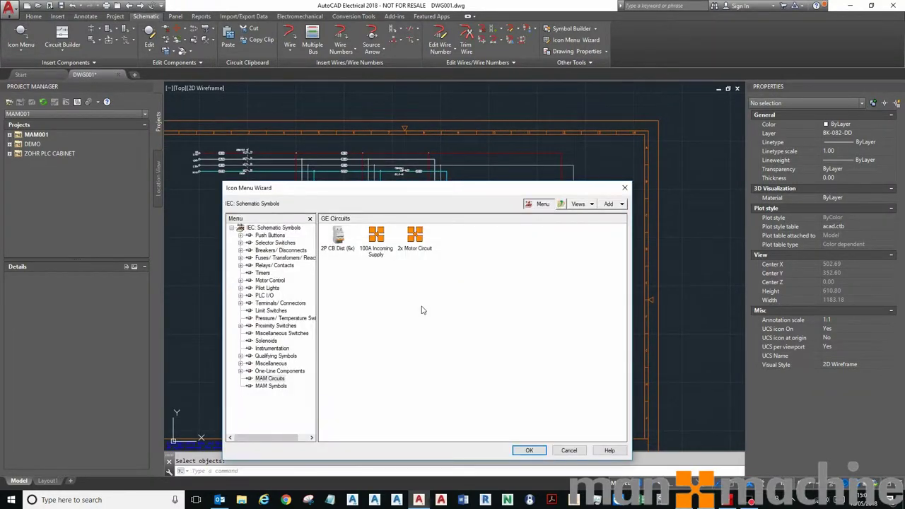
{"action": "left_click", "coordinate": [529, 450]}
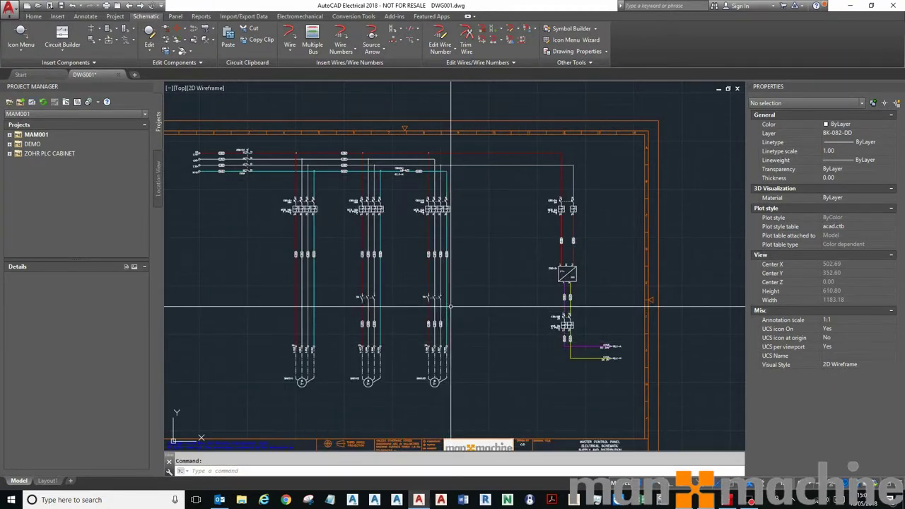
Step: Go forward through the project drawings to DWG003
{"action": "left_click", "coordinate": [141, 6]}
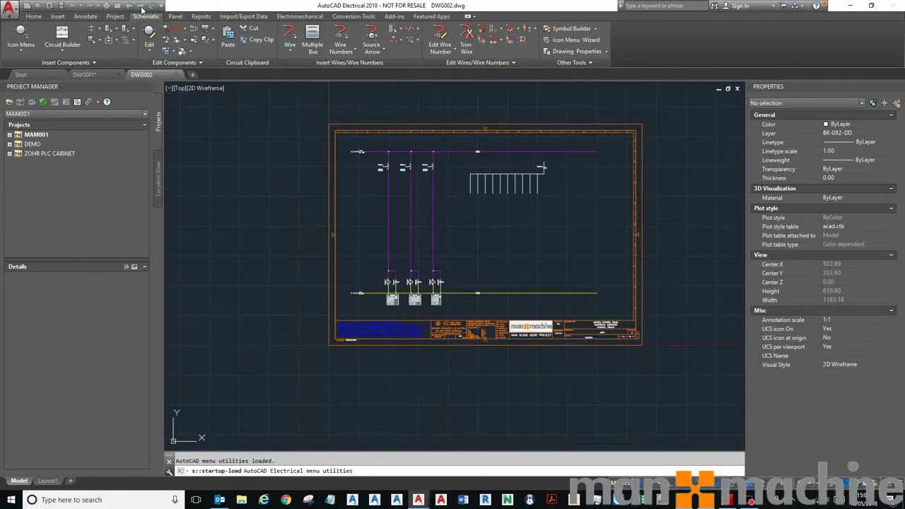
{"action": "left_click", "coordinate": [141, 6]}
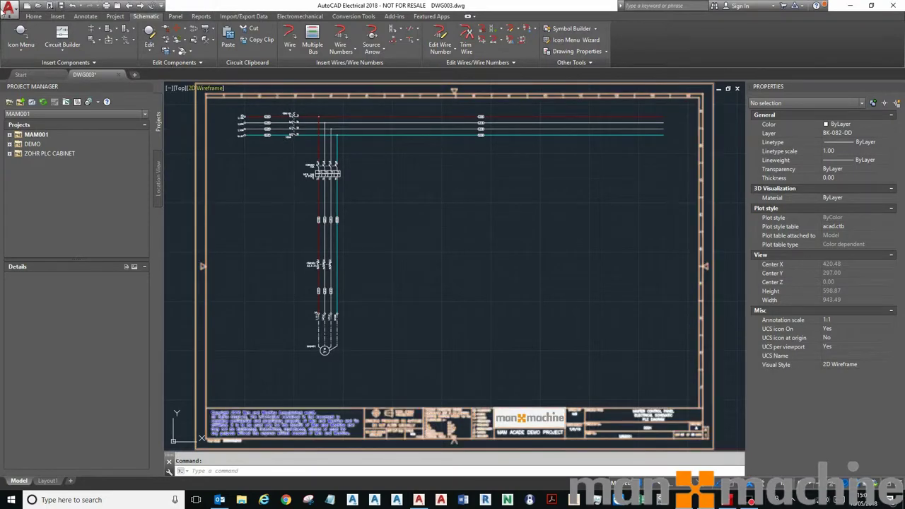
Step: Insert the 2x Motor Circuit from MAM Circuits at scale 1.000 on the uppermost supply wire, beside the existing motor circuit
{"action": "left_click", "coordinate": [21, 33]}
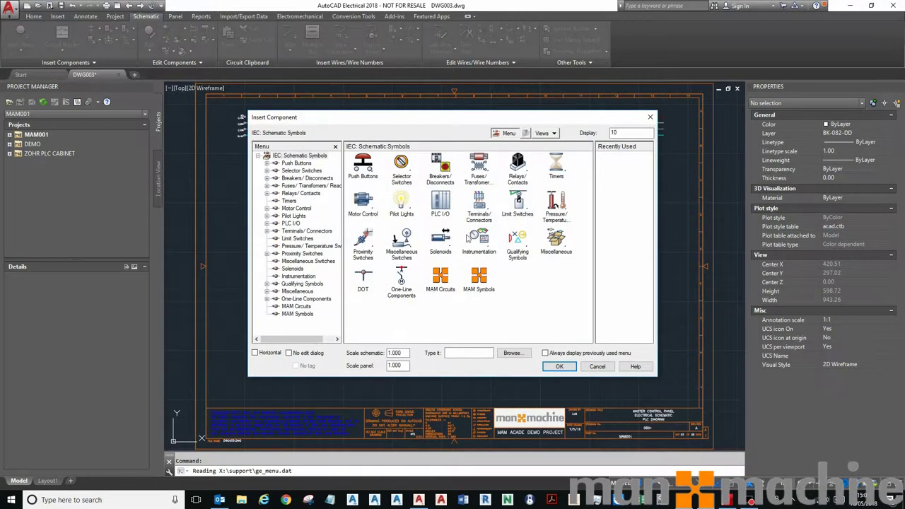
{"action": "left_click", "coordinate": [440, 279]}
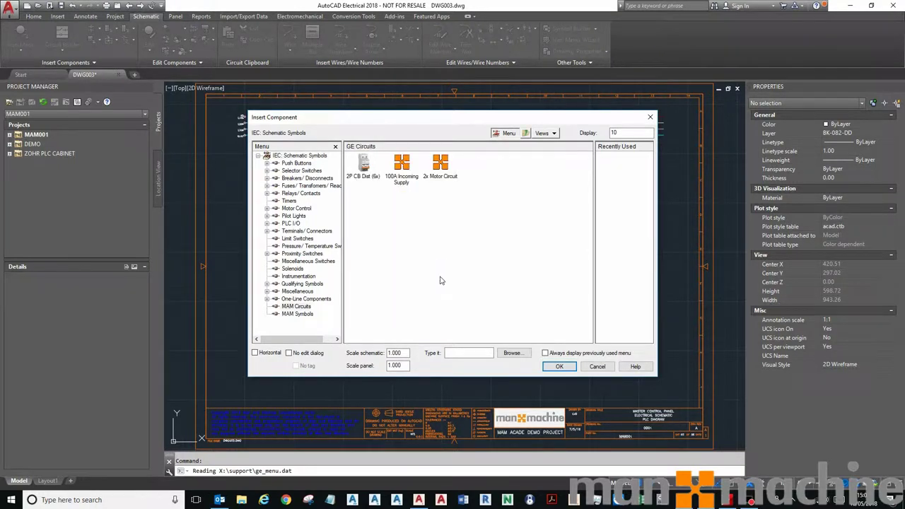
{"action": "left_click", "coordinate": [435, 165]}
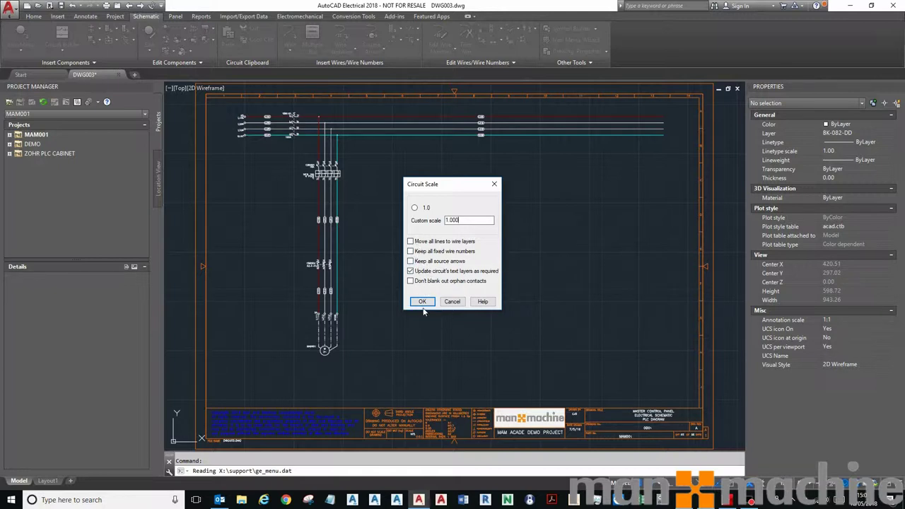
{"action": "left_click", "coordinate": [423, 302]}
{"action": "left_click", "coordinate": [458, 116]}
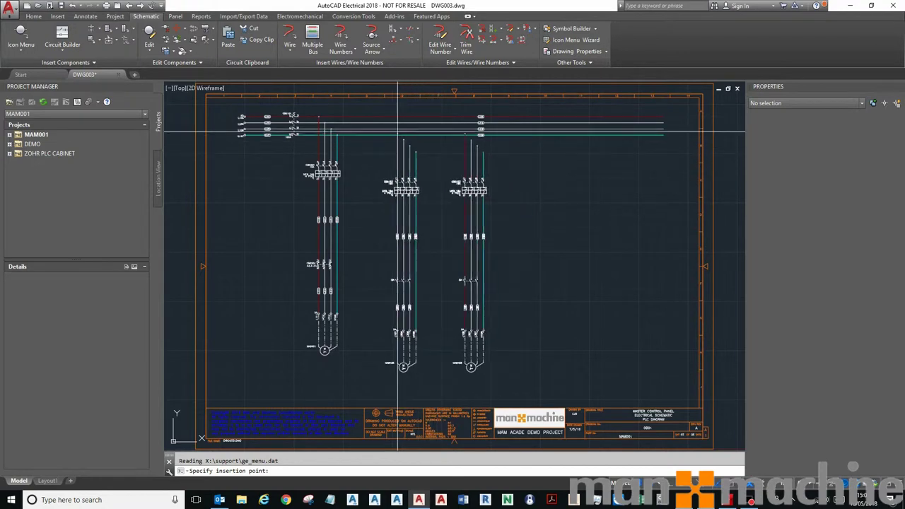
{"action": "scroll", "coordinate": [398, 132], "scroll_direction": "up", "scroll_amount": 4}
{"action": "scroll", "coordinate": [389, 123], "scroll_direction": "down", "scroll_amount": 4}
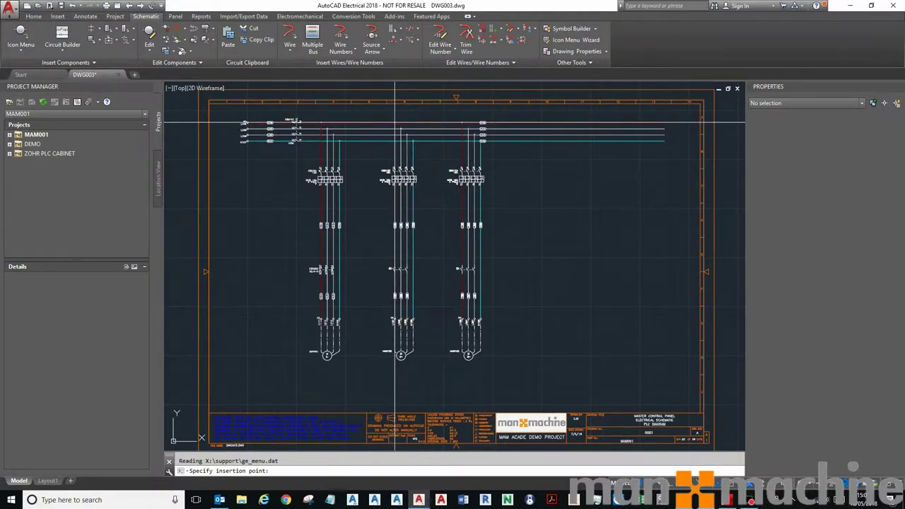
{"action": "left_click", "coordinate": [396, 122]}
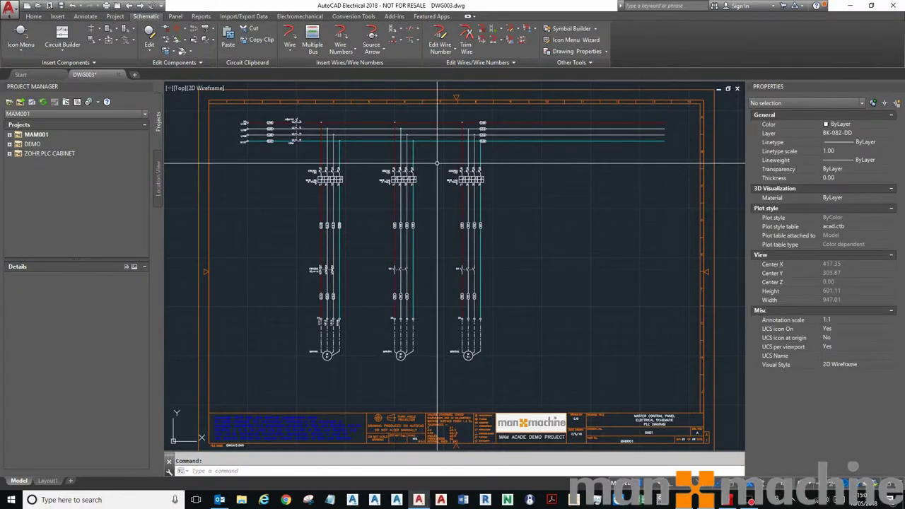
Step: Retag the components in the active drawing and batch-update the related schematic symbols in the other project drawing
{"action": "scroll", "coordinate": [381, 173], "scroll_direction": "up", "scroll_amount": 2}
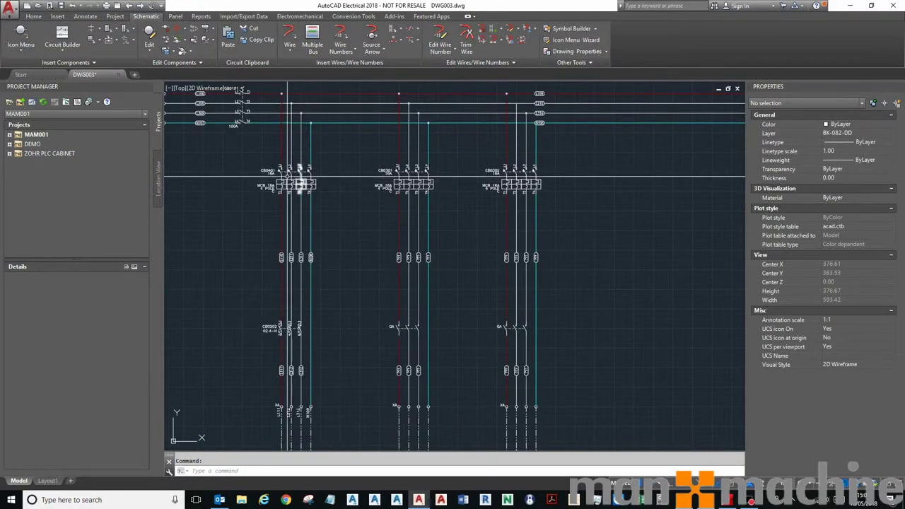
{"action": "scroll", "coordinate": [343, 174], "scroll_direction": "up", "scroll_amount": 2}
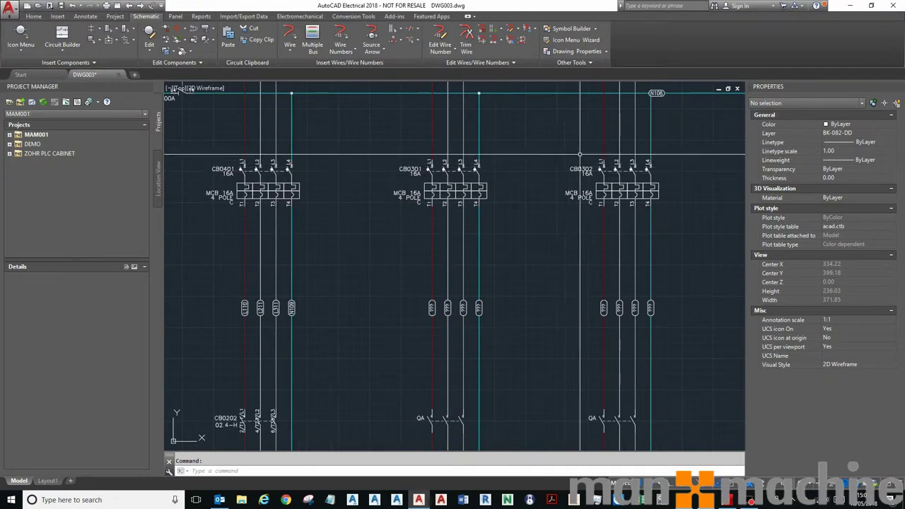
{"action": "scroll", "coordinate": [488, 276], "scroll_direction": "down", "scroll_amount": 2}
{"action": "middle_click_drag", "start_coordinate": [435, 275], "coordinate": [495, 281]}
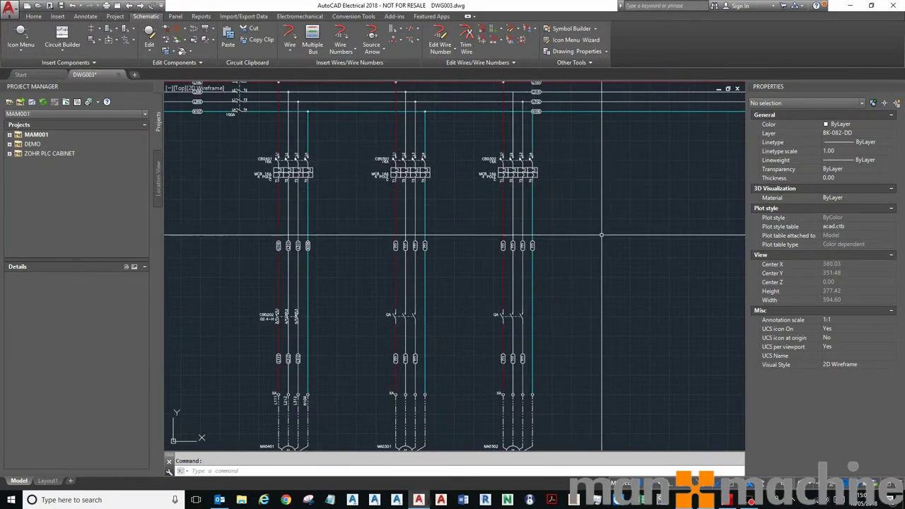
{"action": "scroll", "coordinate": [324, 202], "scroll_direction": "down", "scroll_amount": 3}
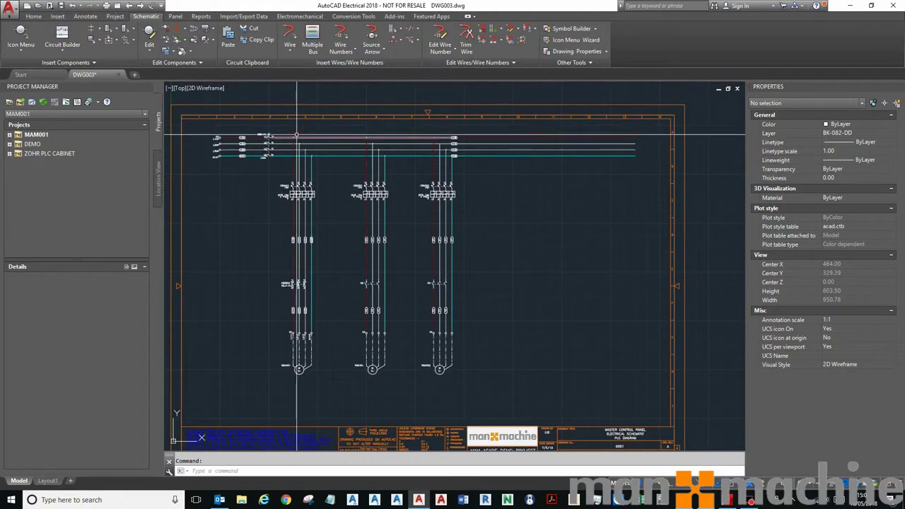
{"action": "left_click", "coordinate": [179, 41]}
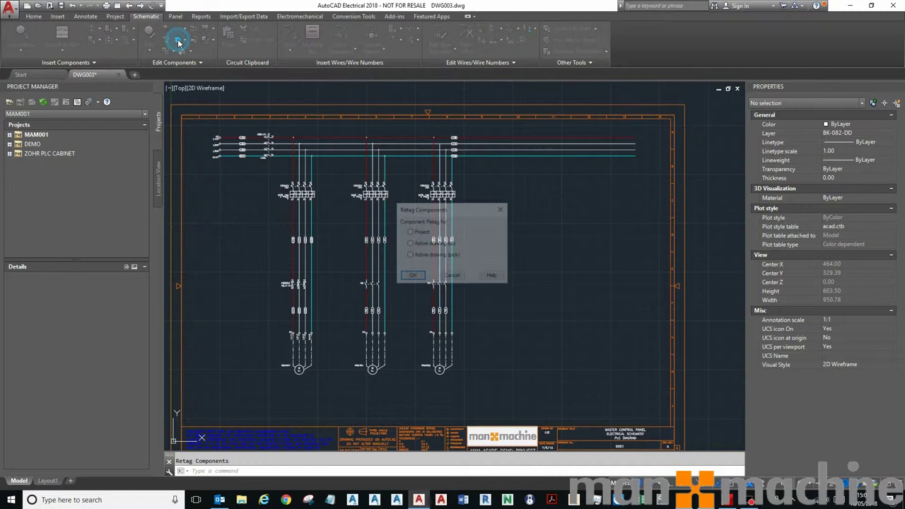
{"action": "left_click", "coordinate": [415, 277]}
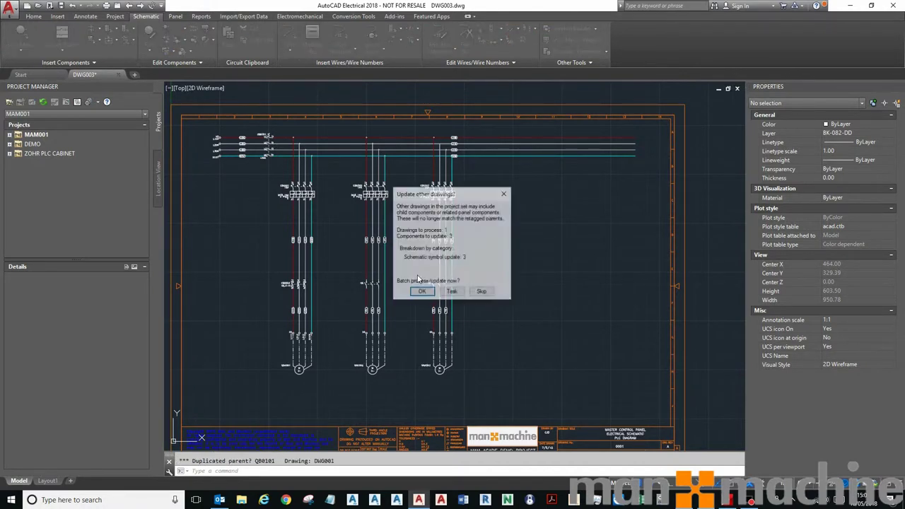
{"action": "left_click", "coordinate": [422, 292]}
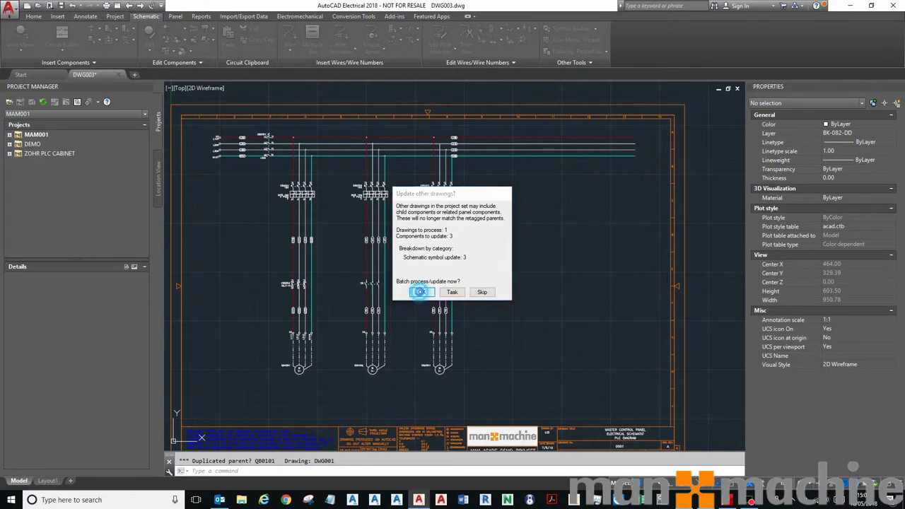
{"action": "left_click", "coordinate": [424, 256]}
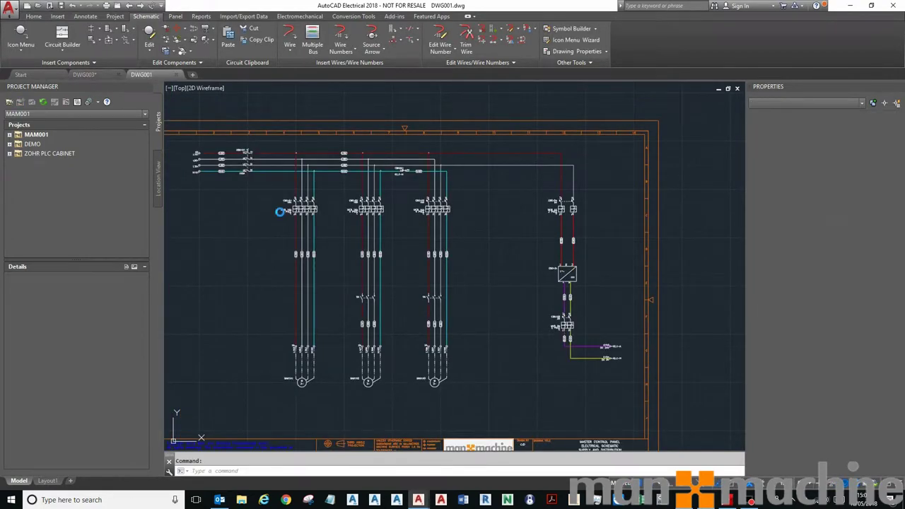
Step: Tag/retag all wire numbers drawing-wide, sequentially from 01 with the wire layer format overrides
{"action": "scroll", "coordinate": [272, 179], "scroll_direction": "up", "scroll_amount": 4}
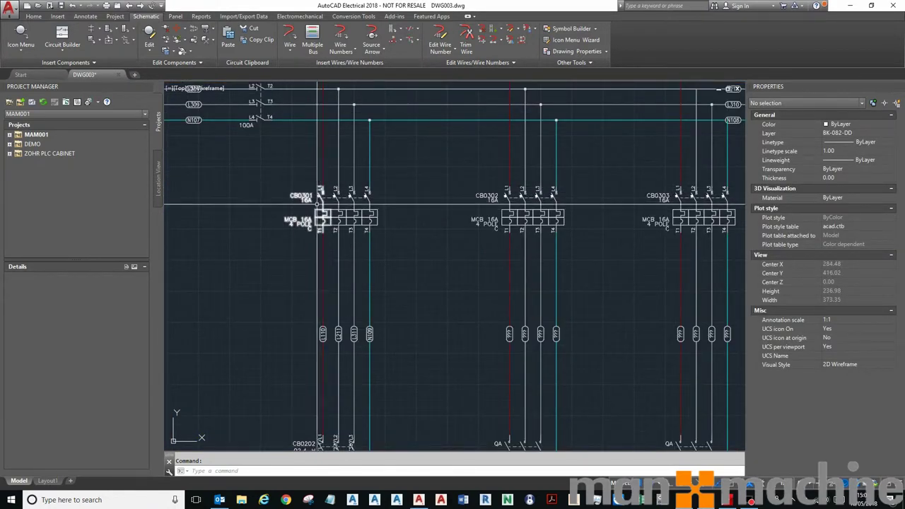
{"action": "scroll", "coordinate": [523, 241], "scroll_direction": "down", "scroll_amount": 4}
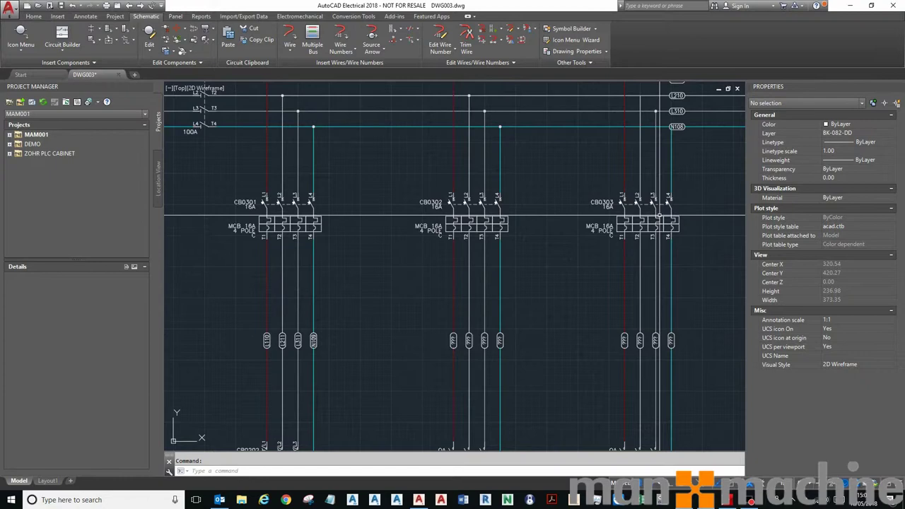
{"action": "scroll", "coordinate": [545, 268], "scroll_direction": "up", "scroll_amount": 2}
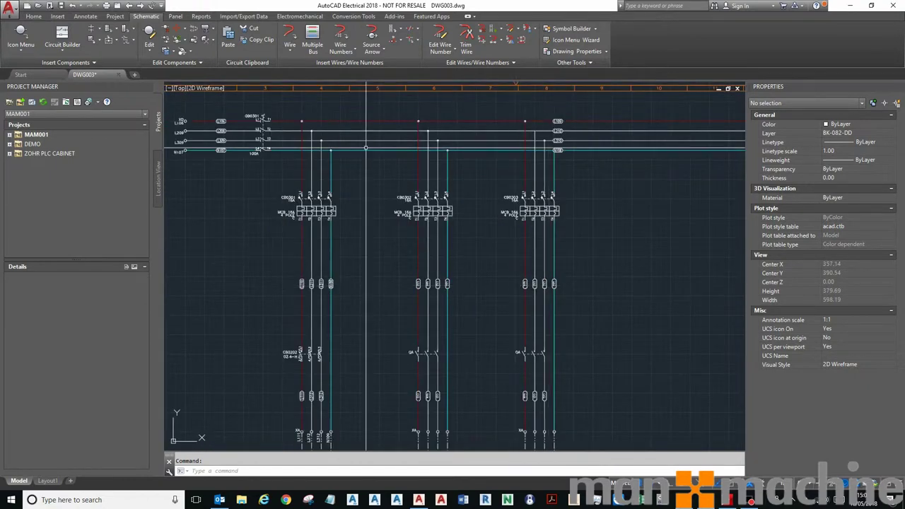
{"action": "left_click", "coordinate": [342, 36]}
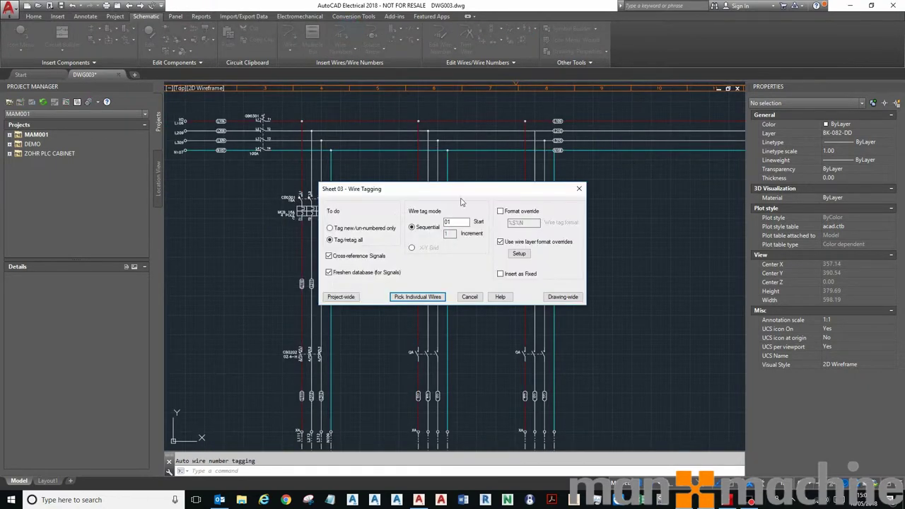
{"action": "left_click", "coordinate": [564, 296]}
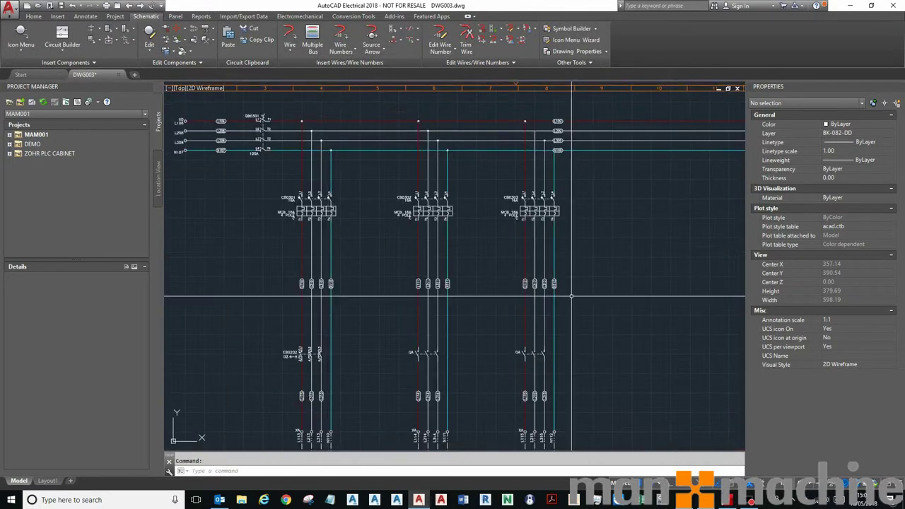
Step: Insert the recently used 2x Motor Circuit again at scale 1.00 on the uppermost supply wire, beside the third motor circuit
{"action": "scroll", "coordinate": [571, 296], "scroll_direction": "up", "scroll_amount": 2}
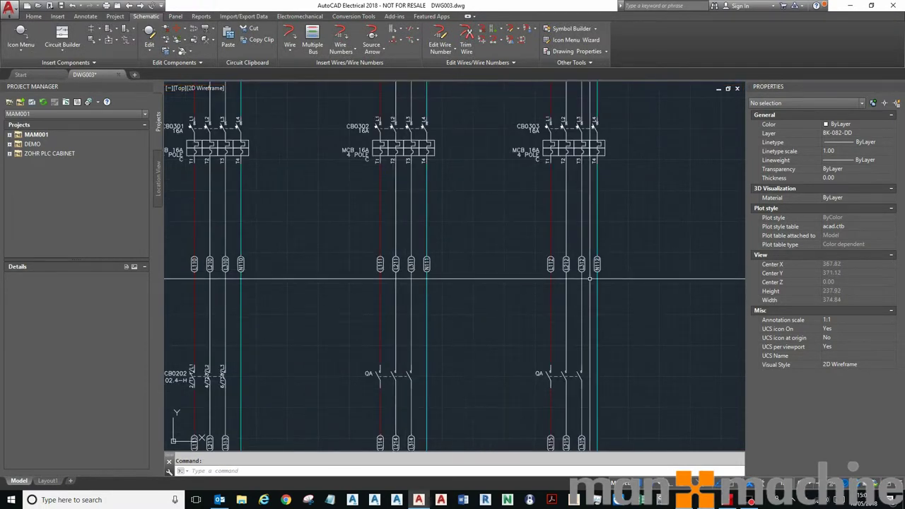
{"action": "middle_click_drag", "start_coordinate": [572, 296], "coordinate": [525, 268]}
{"action": "scroll", "coordinate": [564, 292], "scroll_direction": "down", "scroll_amount": 4}
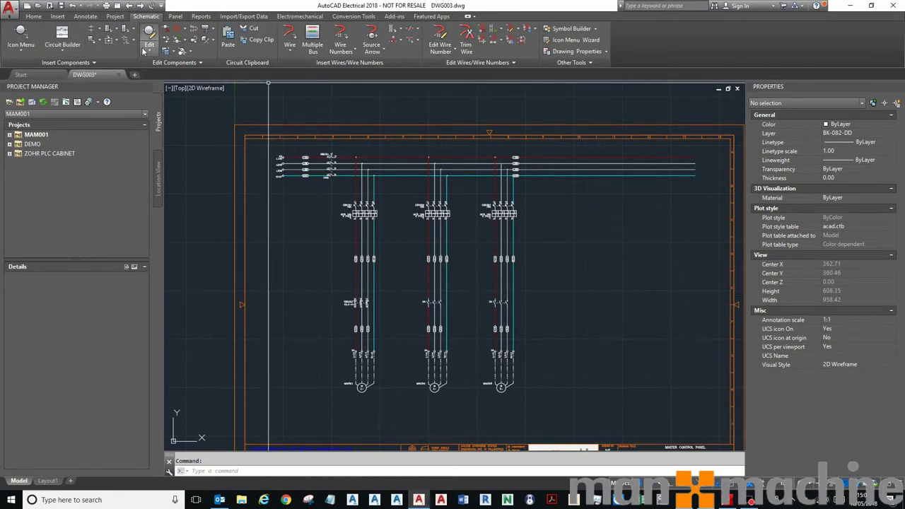
{"action": "left_click", "coordinate": [21, 34]}
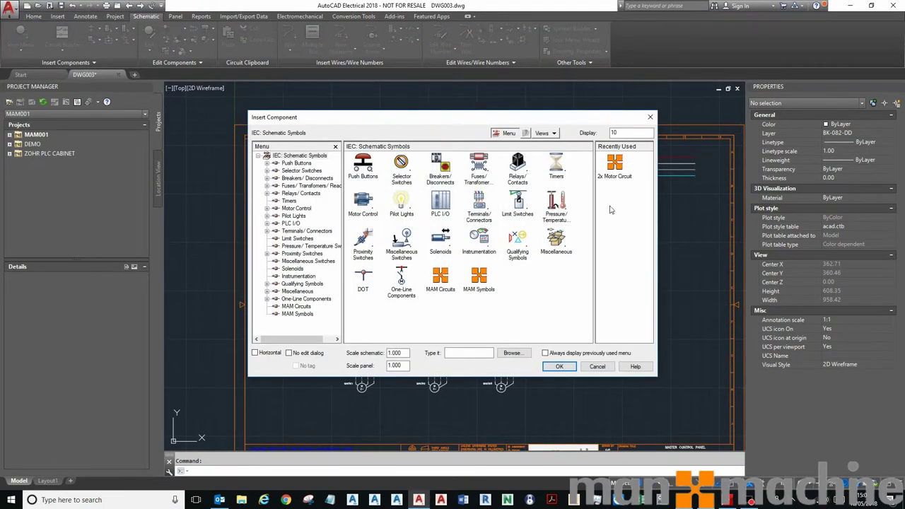
{"action": "left_click", "coordinate": [611, 174]}
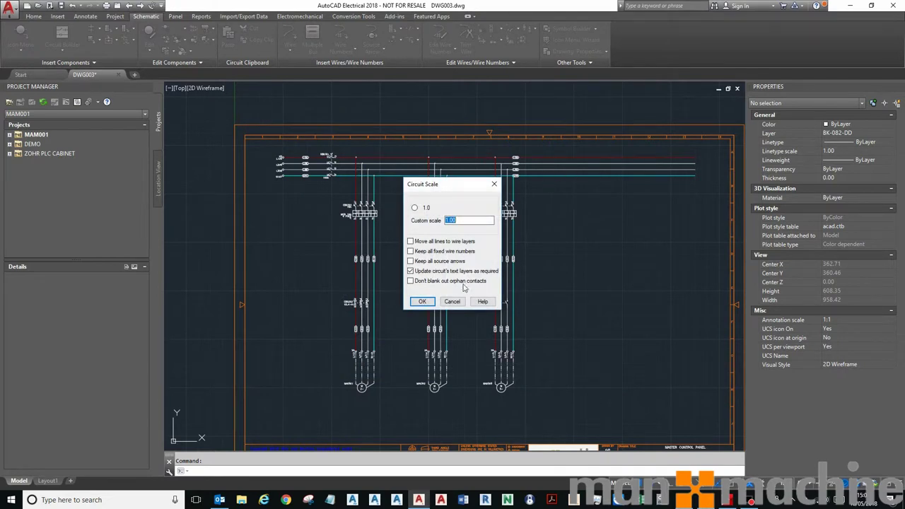
{"action": "left_click", "coordinate": [422, 302]}
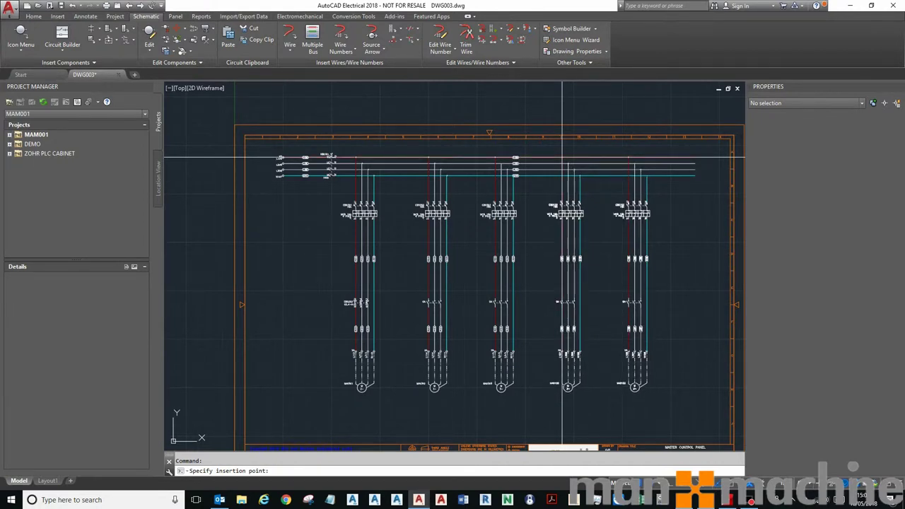
{"action": "left_click", "coordinate": [561, 157]}
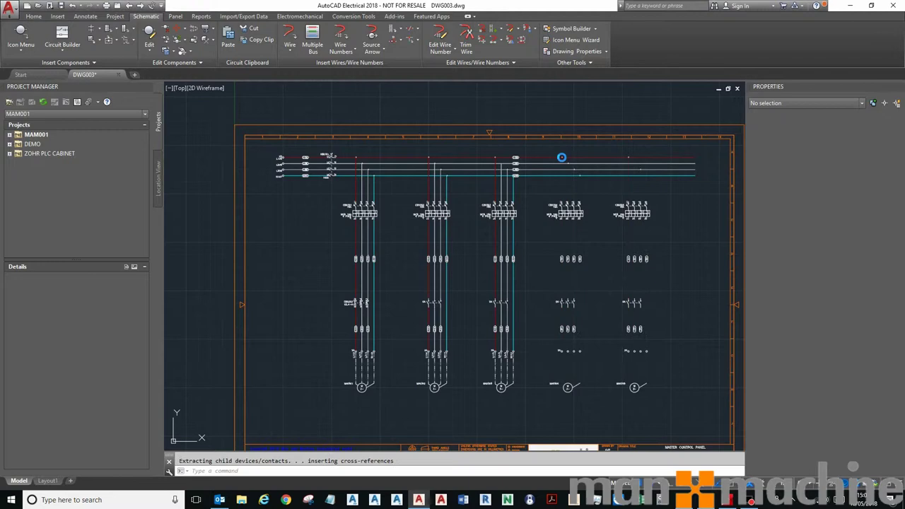
{"action": "scroll", "coordinate": [561, 157], "scroll_direction": "up", "scroll_amount": 5}
{"action": "middle_click_drag", "start_coordinate": [598, 209], "coordinate": [541, 155]}
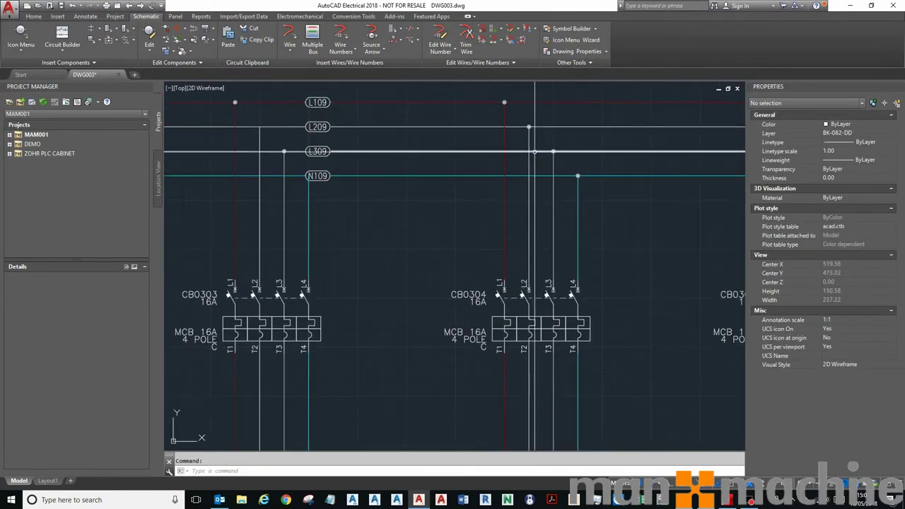
{"action": "scroll", "coordinate": [566, 247], "scroll_direction": "down", "scroll_amount": 4}
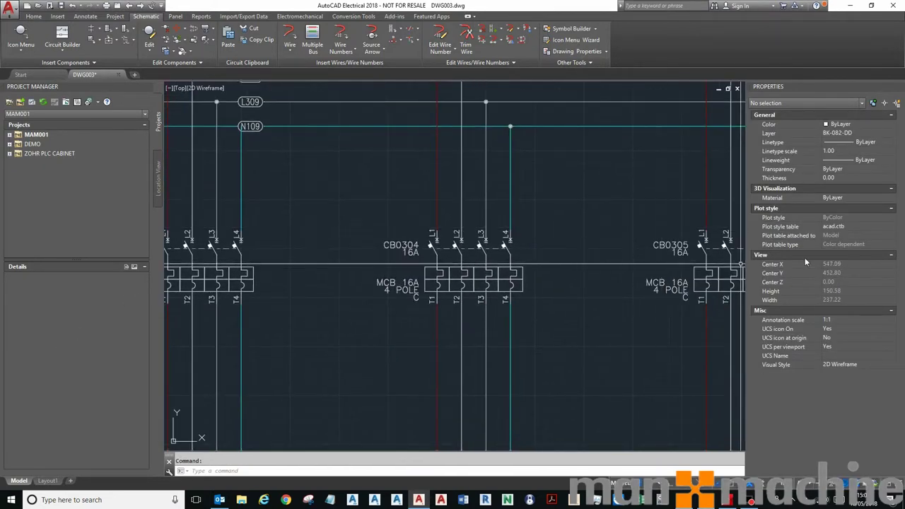
{"action": "mouse_move", "coordinate": [619, 360]}
{"action": "middle_mouse_down"}
{"action": "mouse_move", "coordinate": [617, 314]}
{"action": "mouse_move", "coordinate": [600, 296]}
{"action": "mouse_move", "coordinate": [668, 250]}
{"action": "middle_mouse_up"}
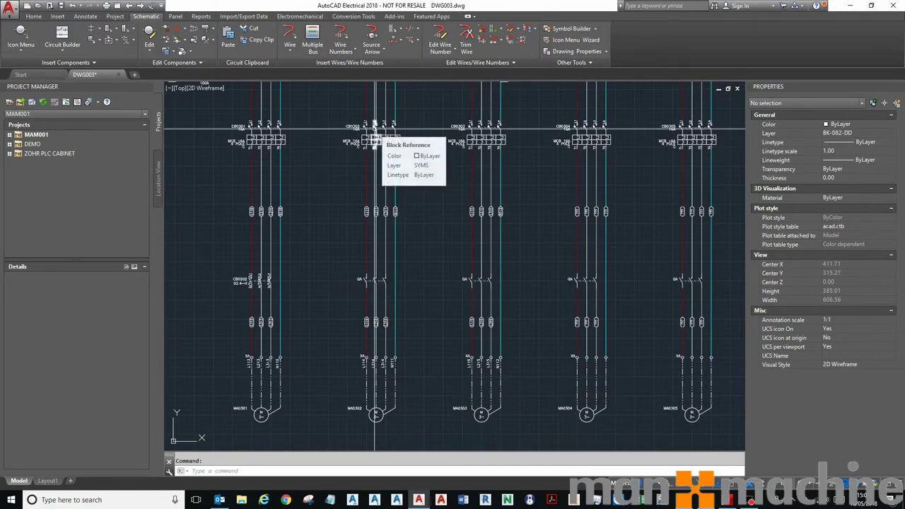